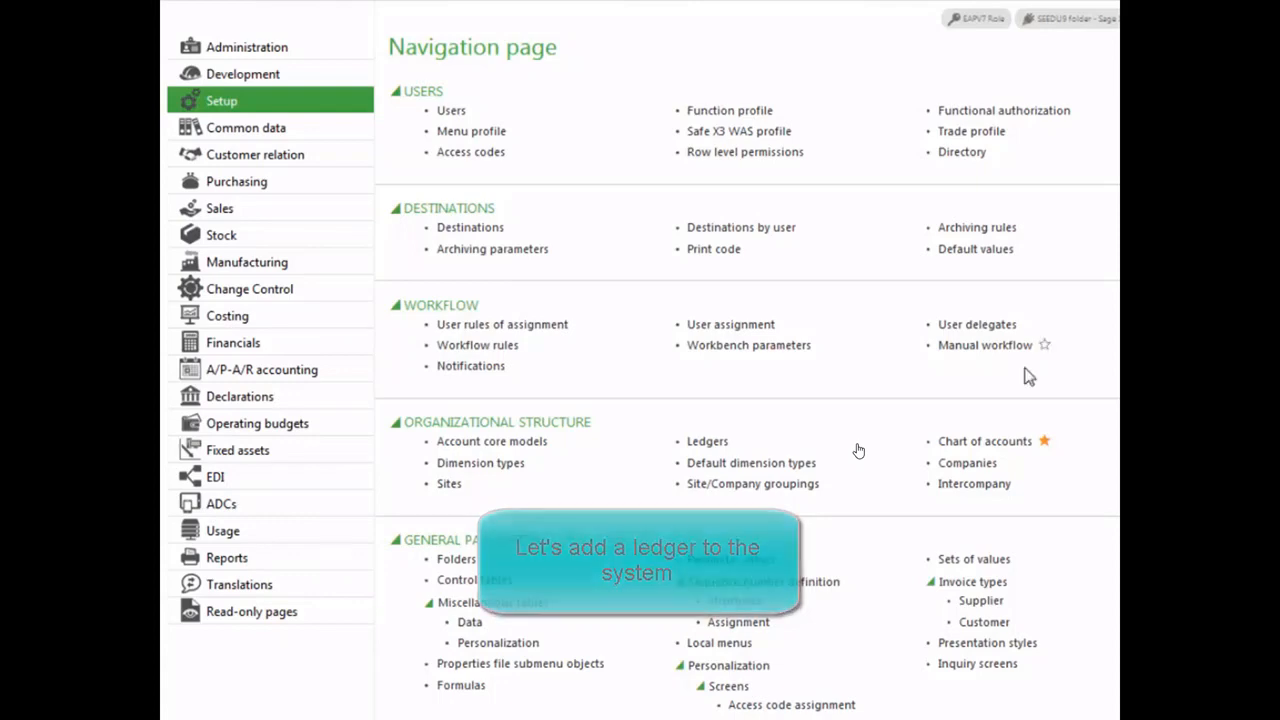
# - Start a new ledger with code NA2, description "NA Training" and short description NATRN
pyautogui.click(710, 441)
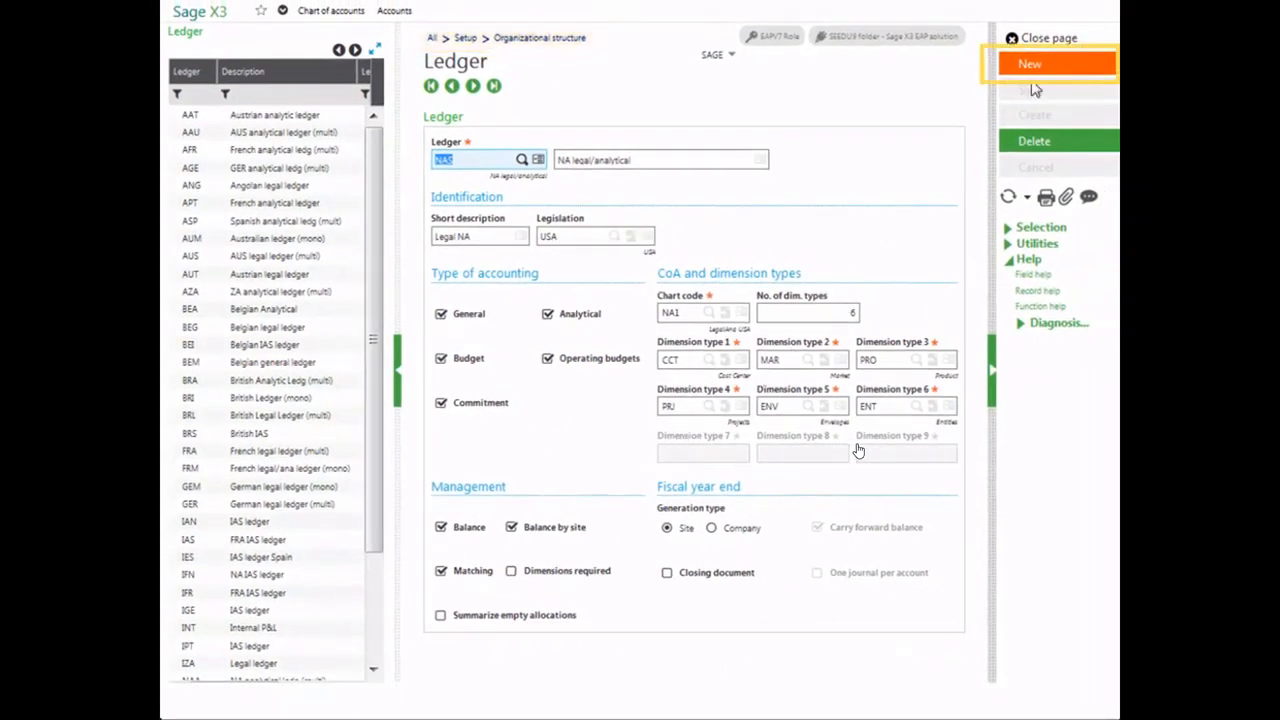
pyautogui.click(1030, 66)
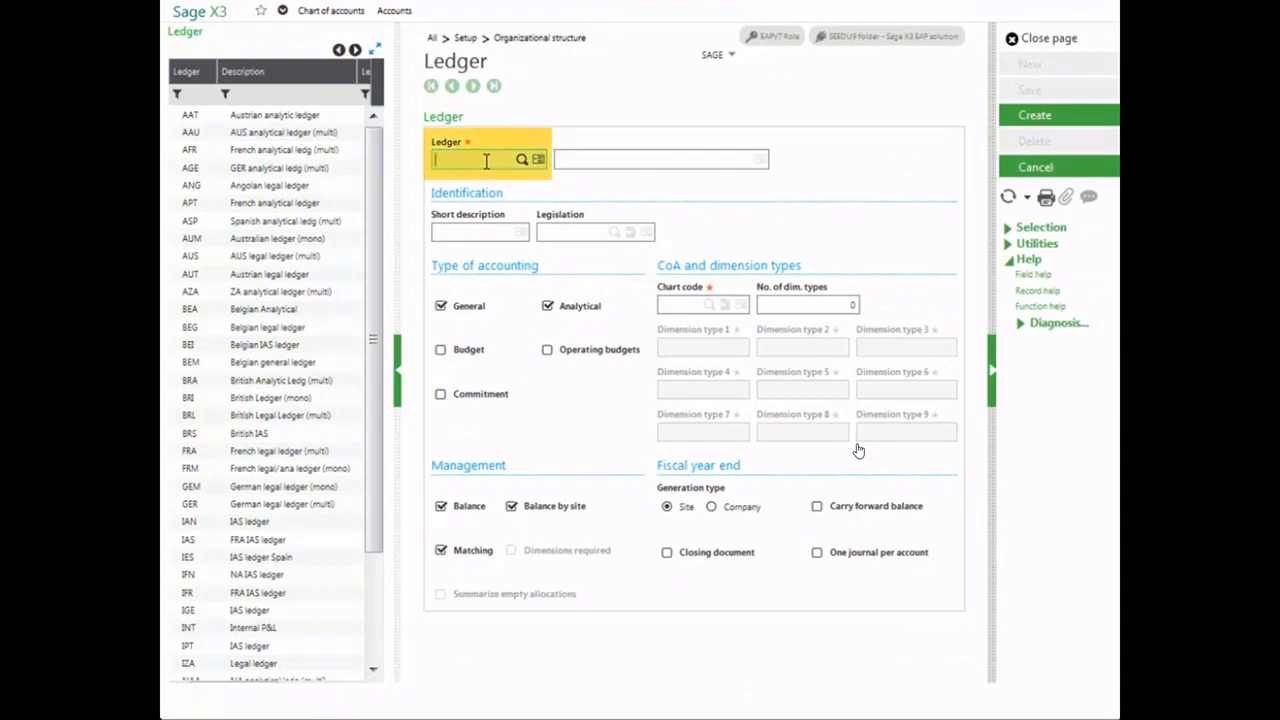
pyautogui.write('NA')
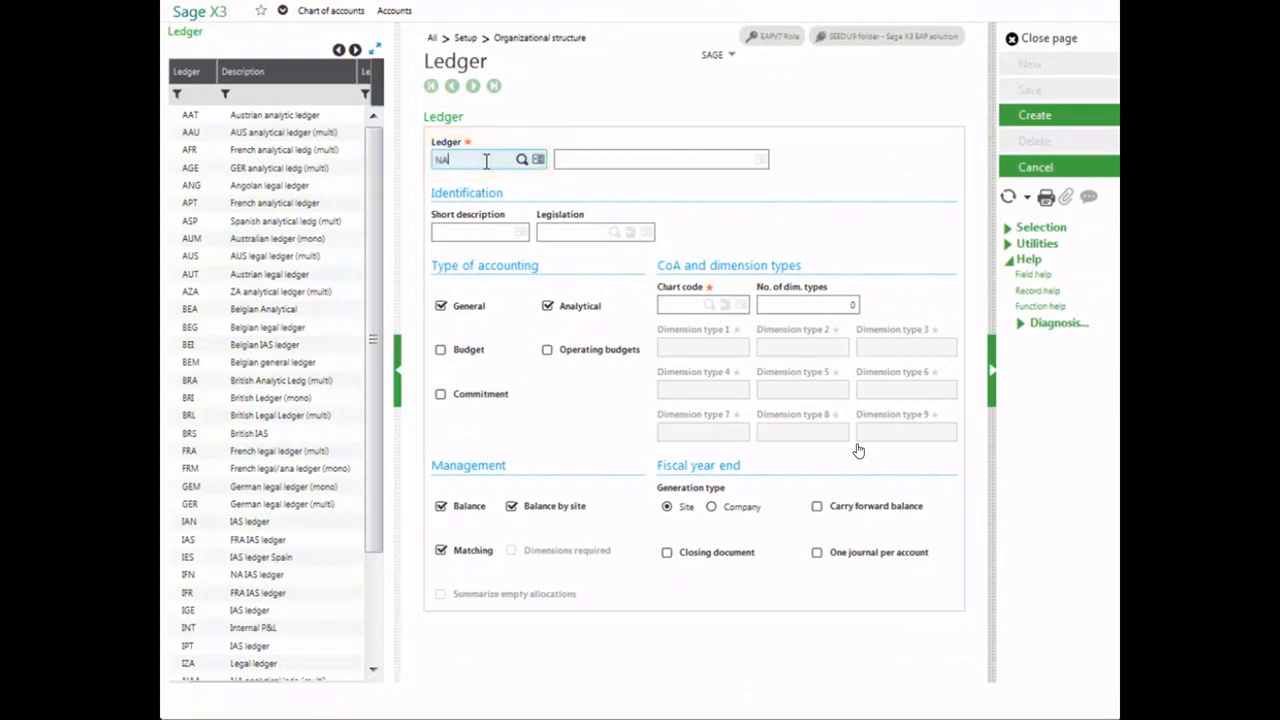
pyautogui.write('2')
pyautogui.press('Tab')
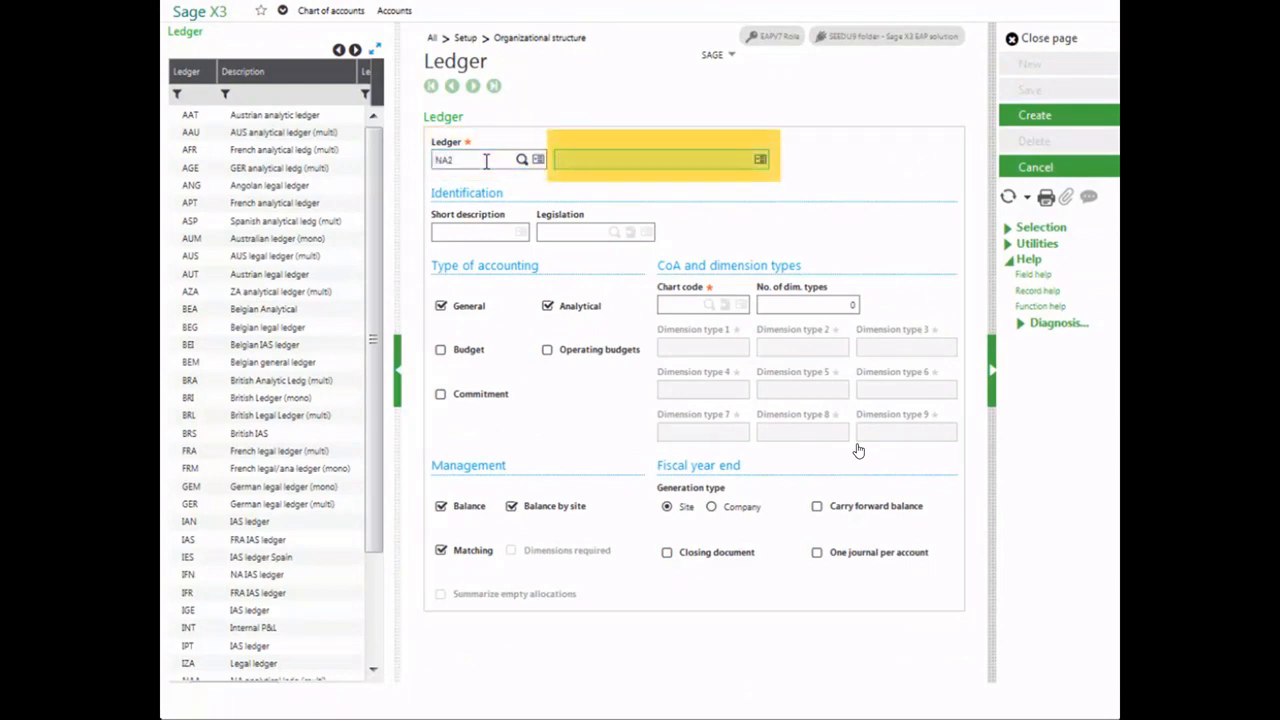
pyautogui.write('NA')
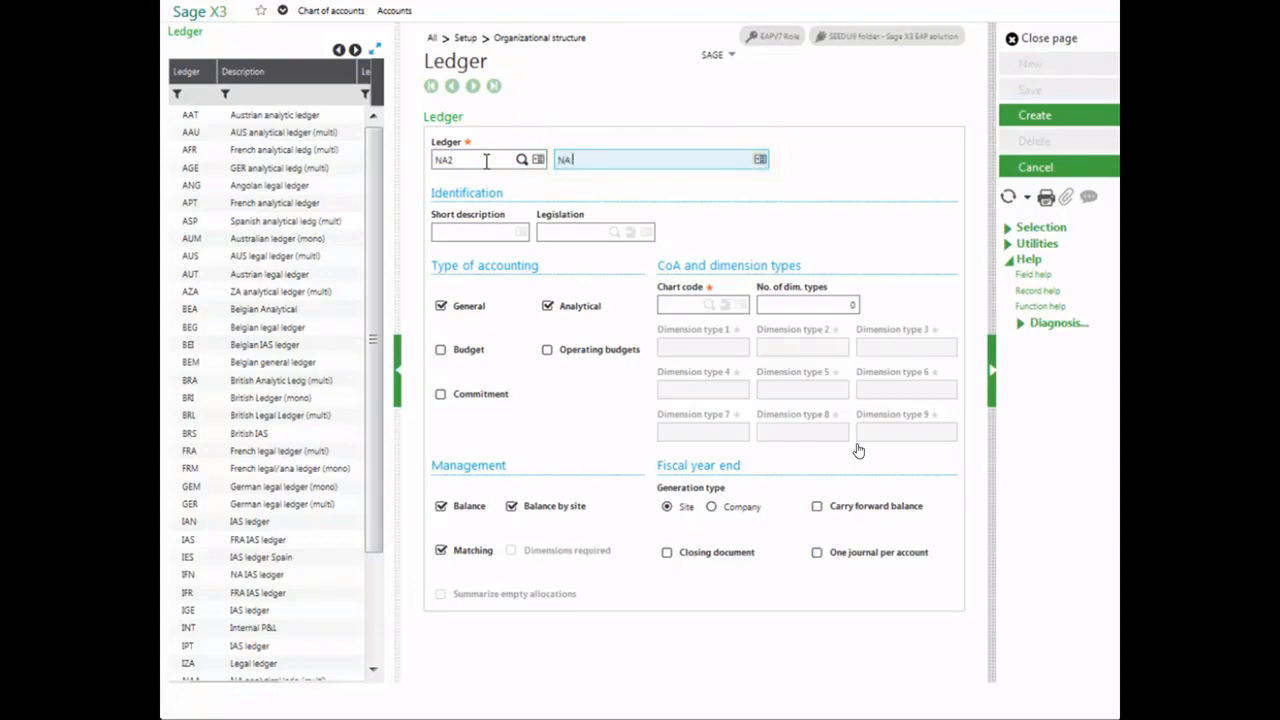
pyautogui.write(' Training')
pyautogui.press('Tab')
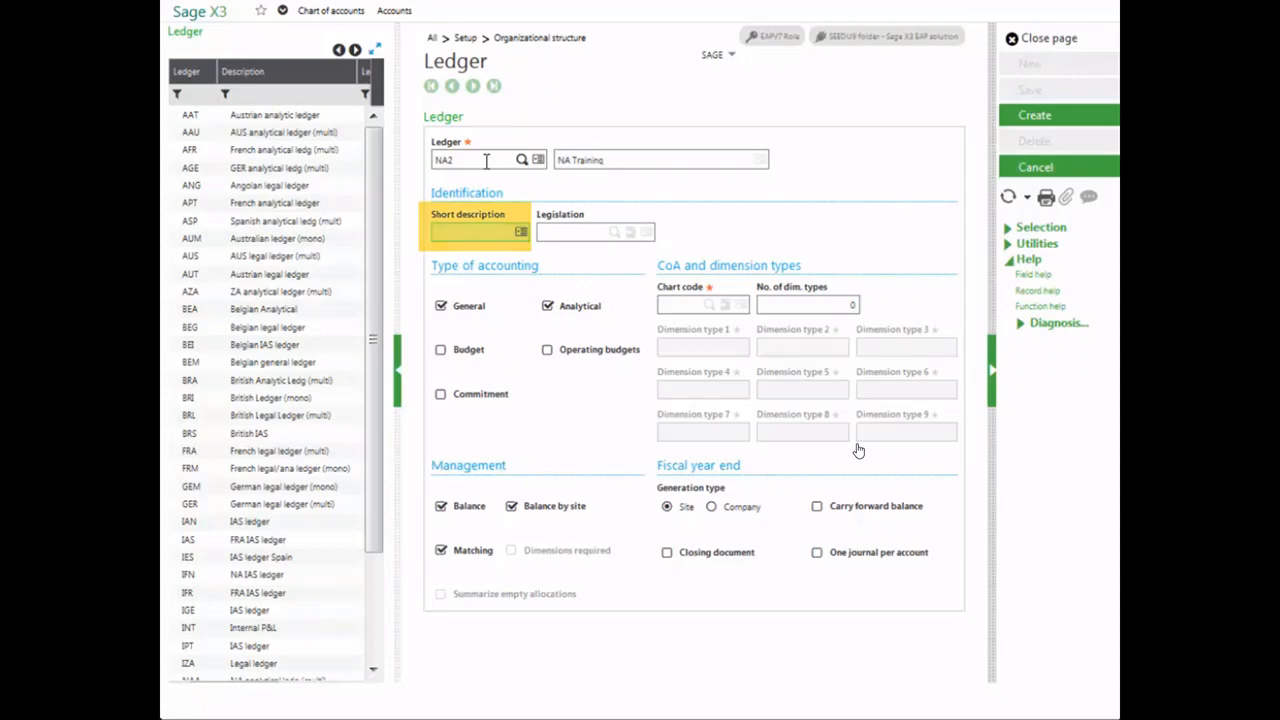
pyautogui.write('NATRN')
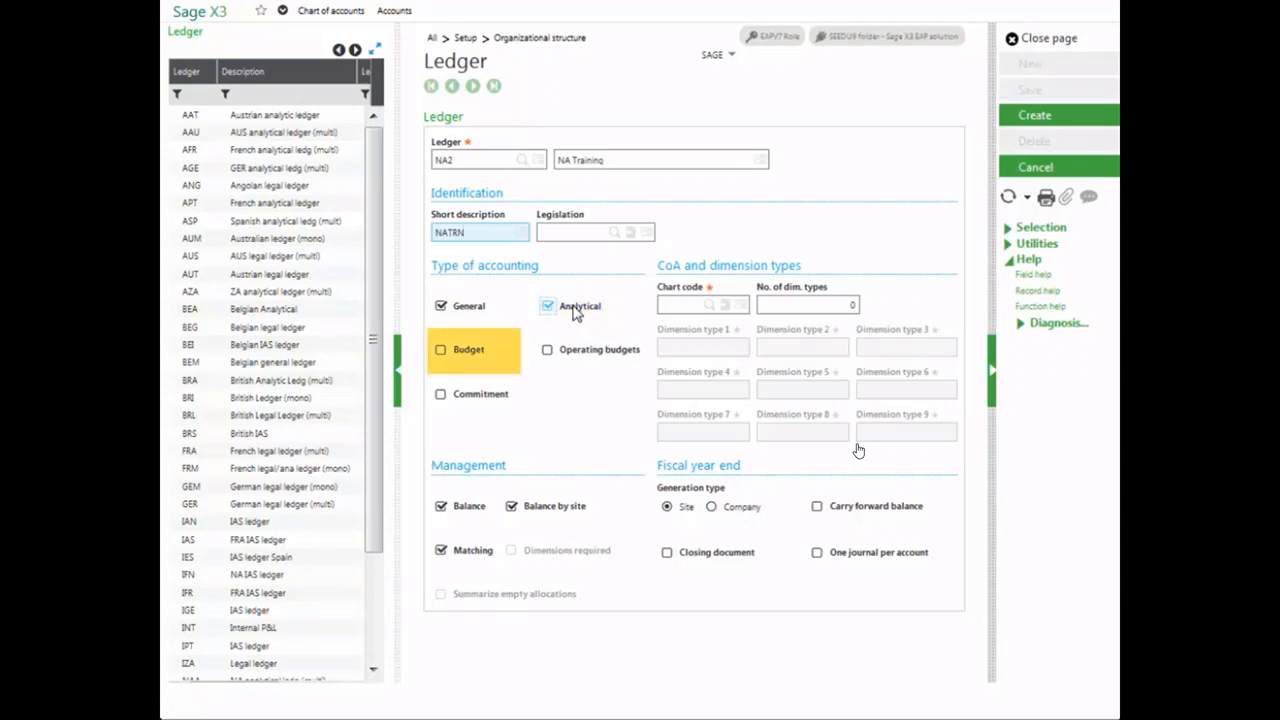
# - Enable Budget, Operating budgets and Commitment as accounting types for the new ledger
pyautogui.click(440, 352)
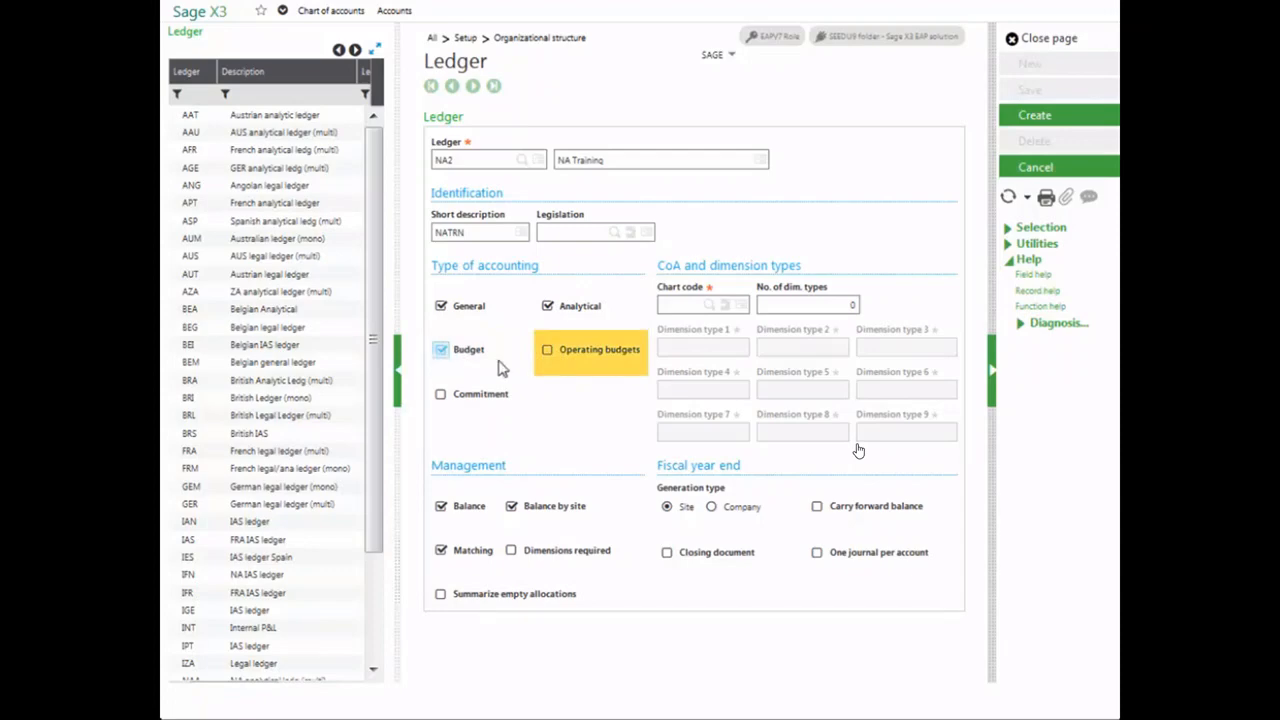
pyautogui.click(547, 352)
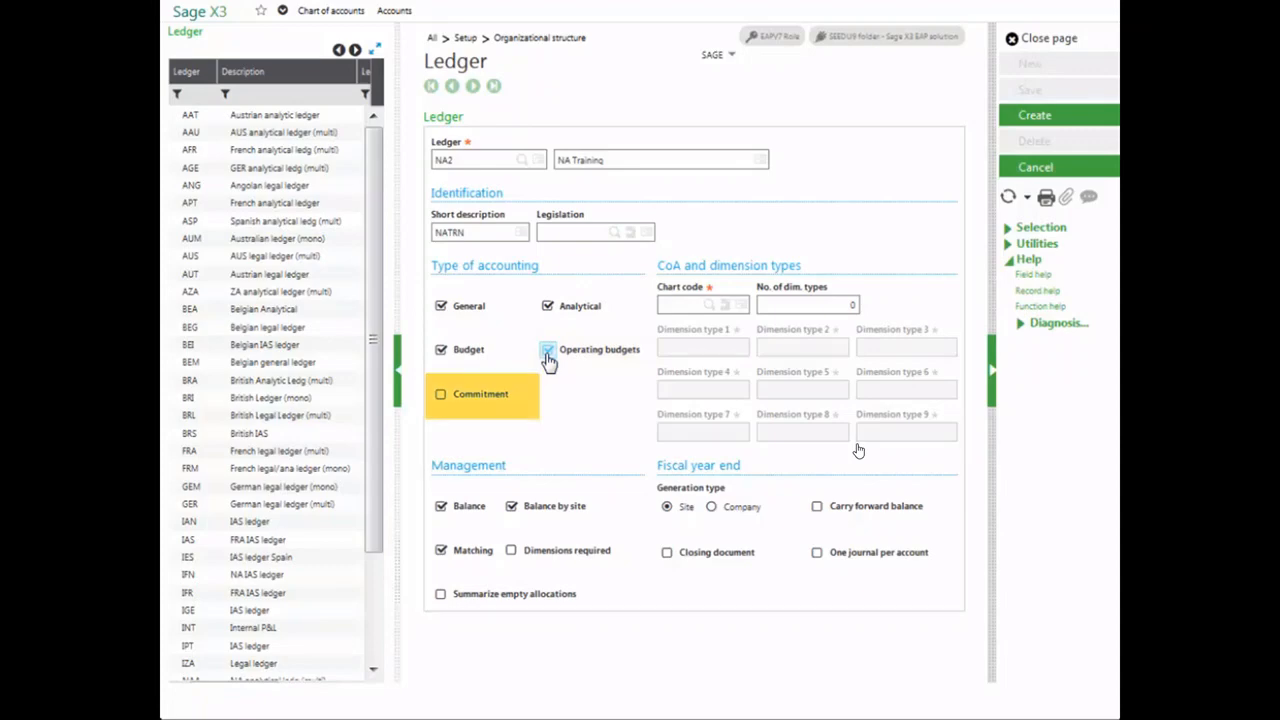
pyautogui.click(441, 396)
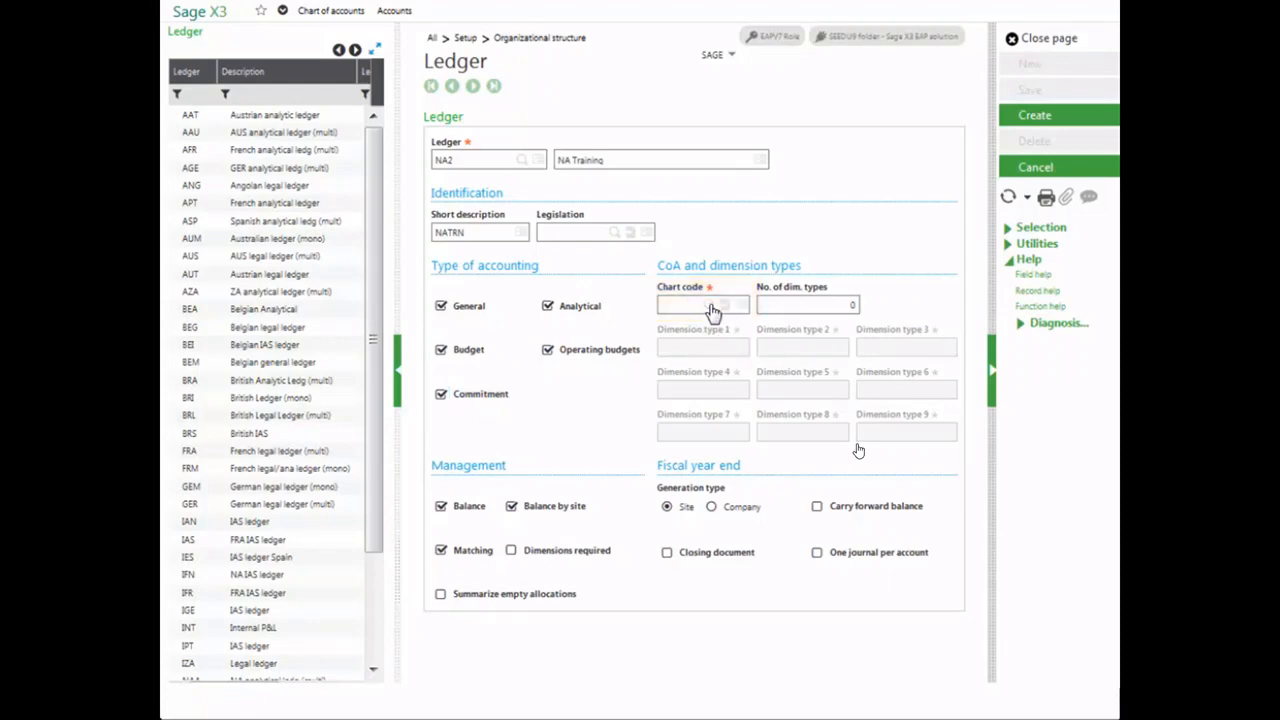
# - Assign the NA2 (NA Training) chart of accounts to the ledger and set the number of dimension types to 7
pyautogui.click(712, 310)
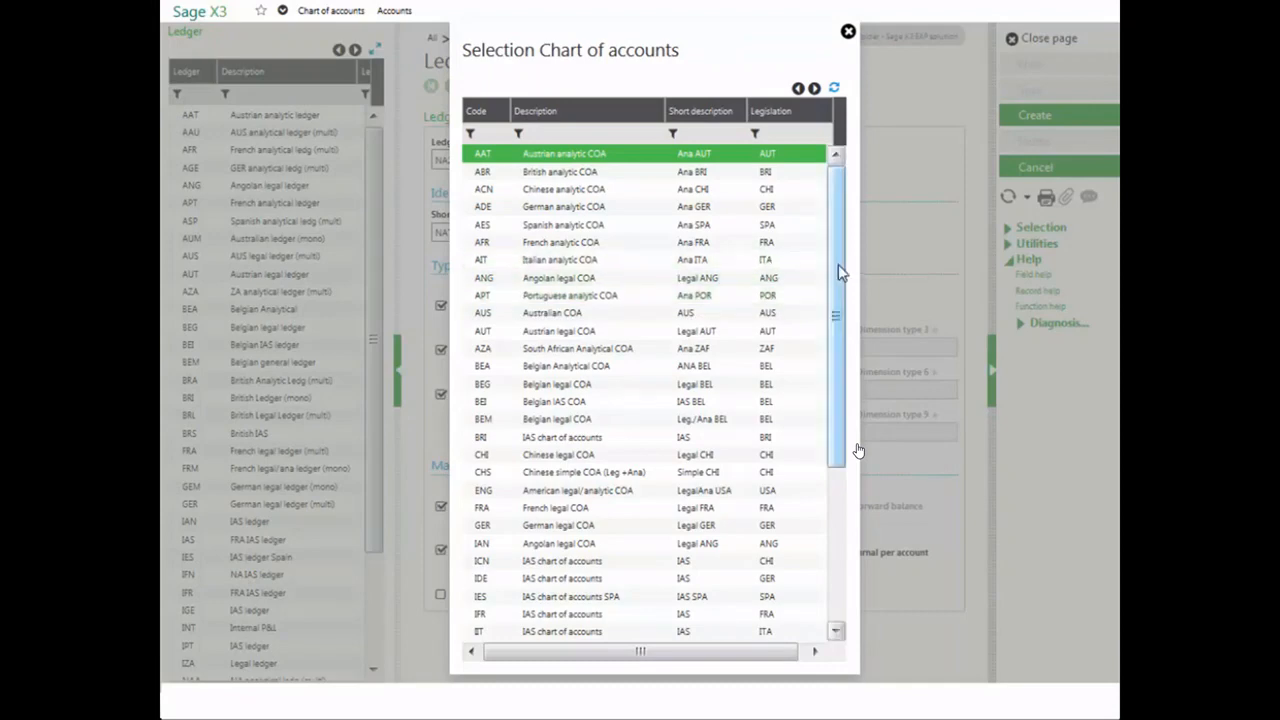
pyautogui.moveTo(843, 271); pyautogui.dragTo(834, 455)
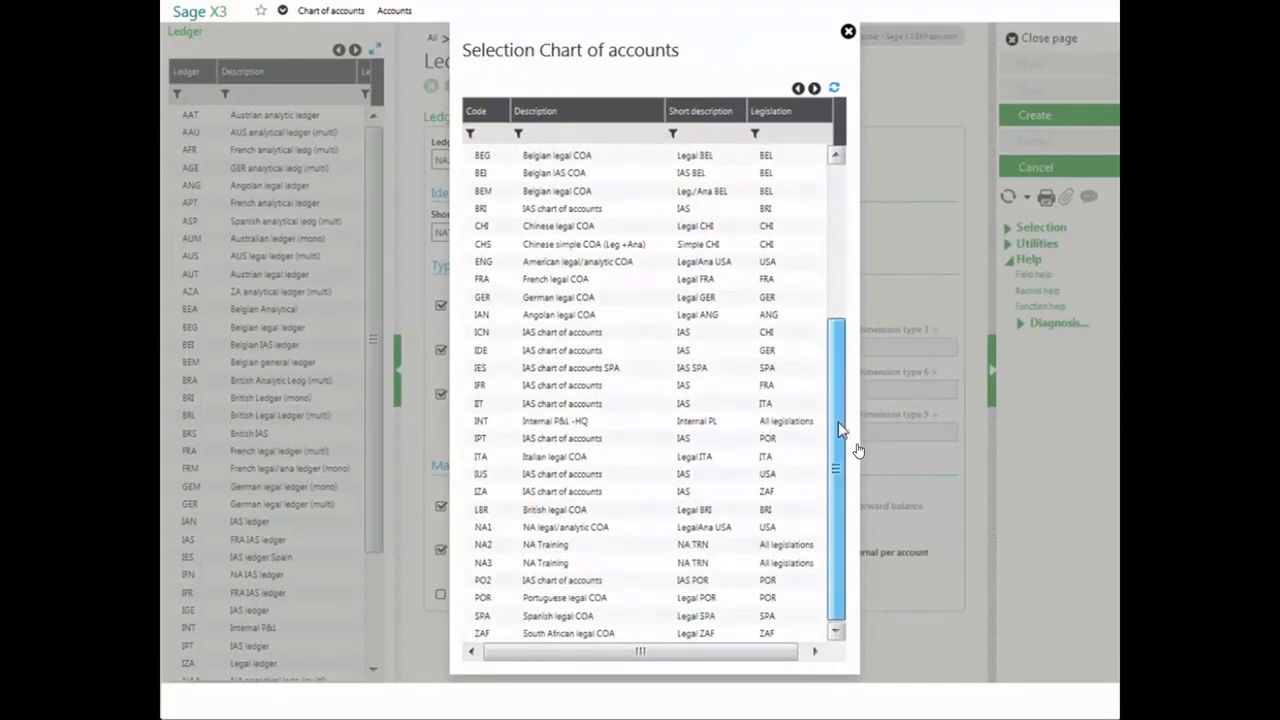
pyautogui.click(549, 546)
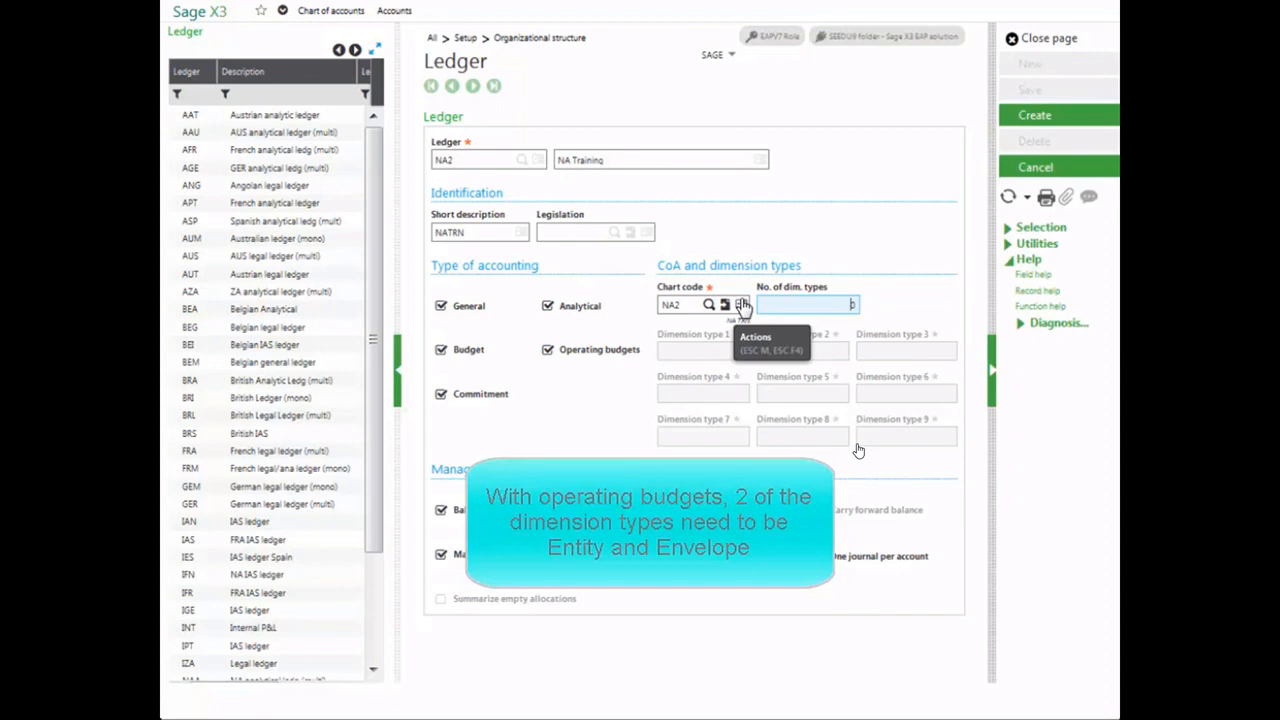
pyautogui.write('7')
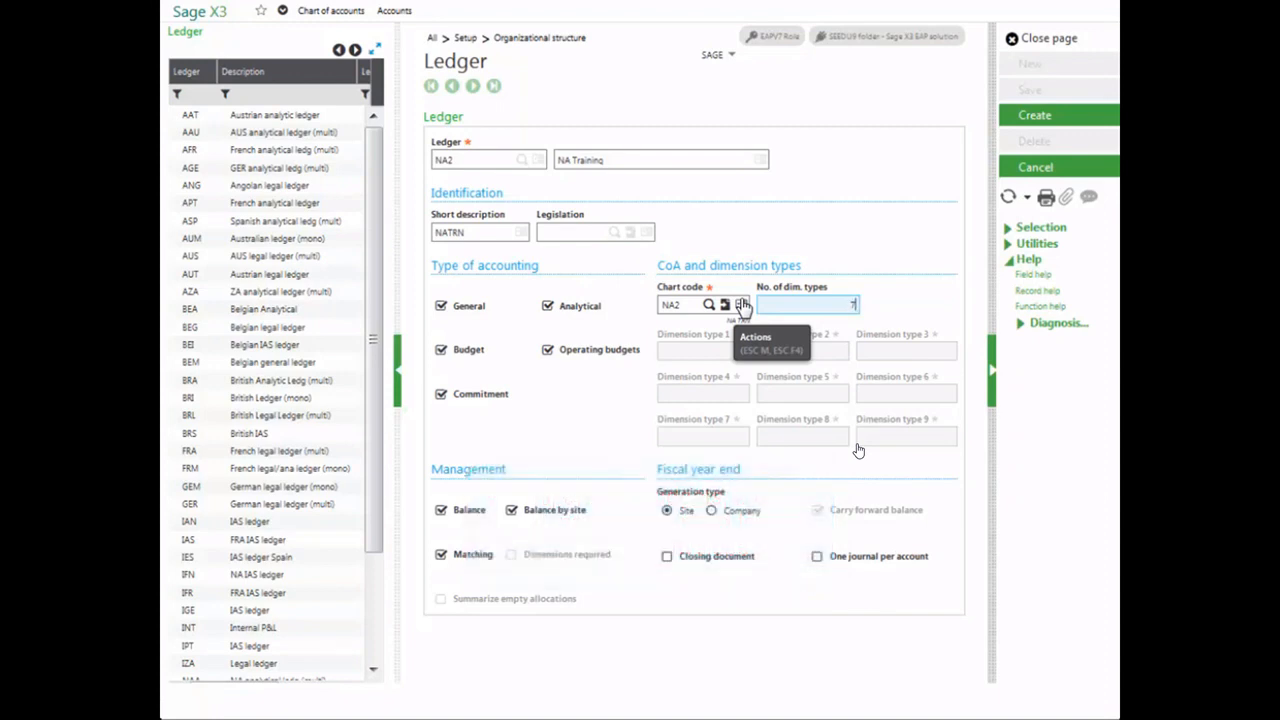
pyautogui.press('Tab')
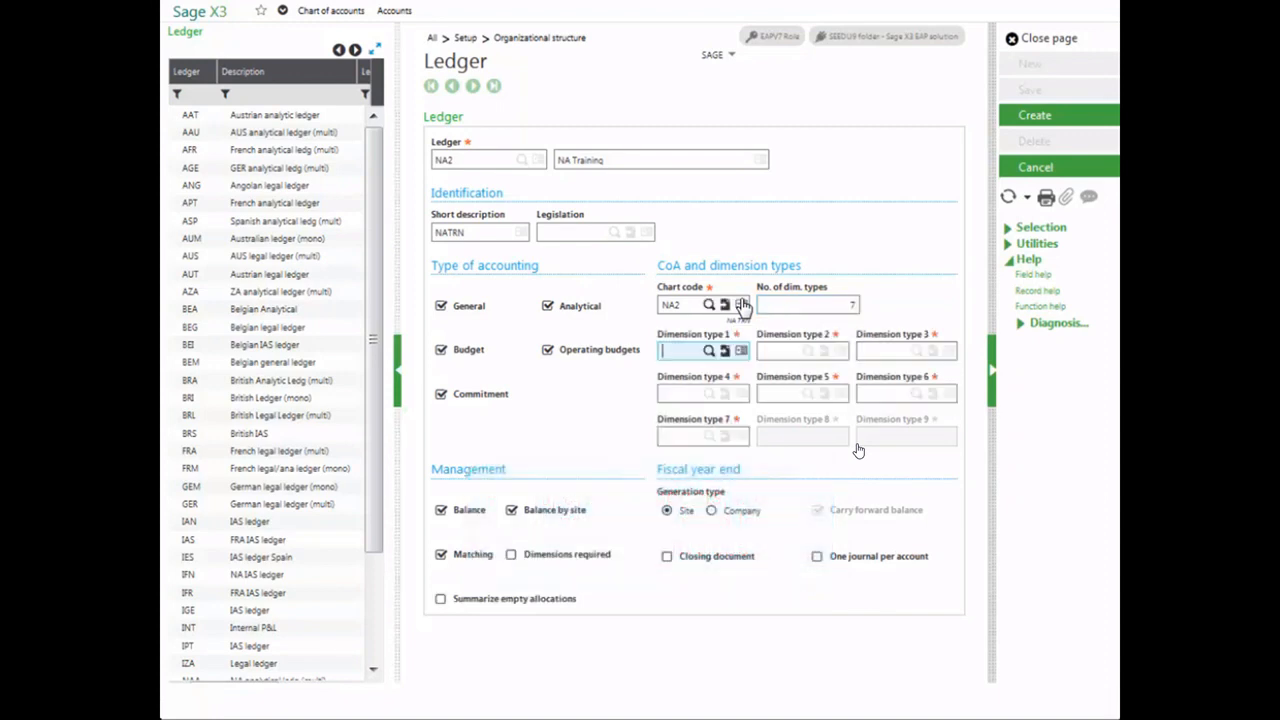
# - Set dimension types 1 to 3 to CCT (Cost Center), DEP (Department) and DIV (Division)
pyautogui.click(710, 354)
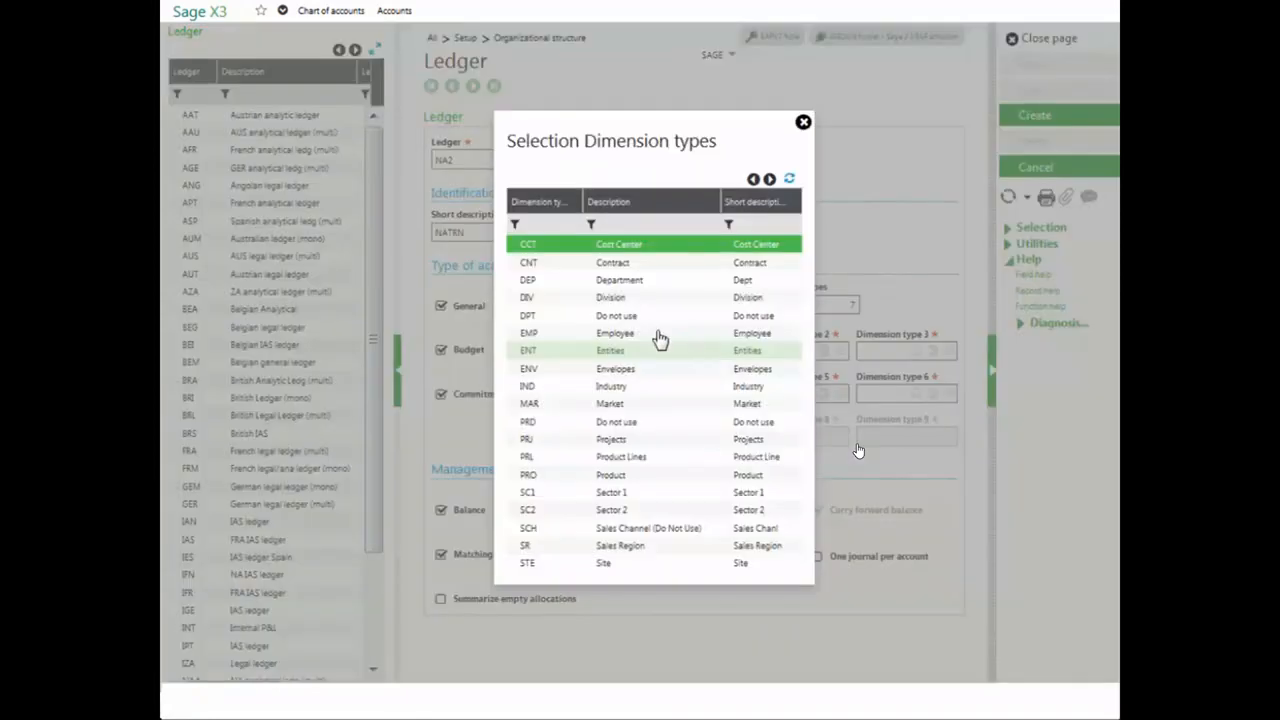
pyautogui.click(527, 250)
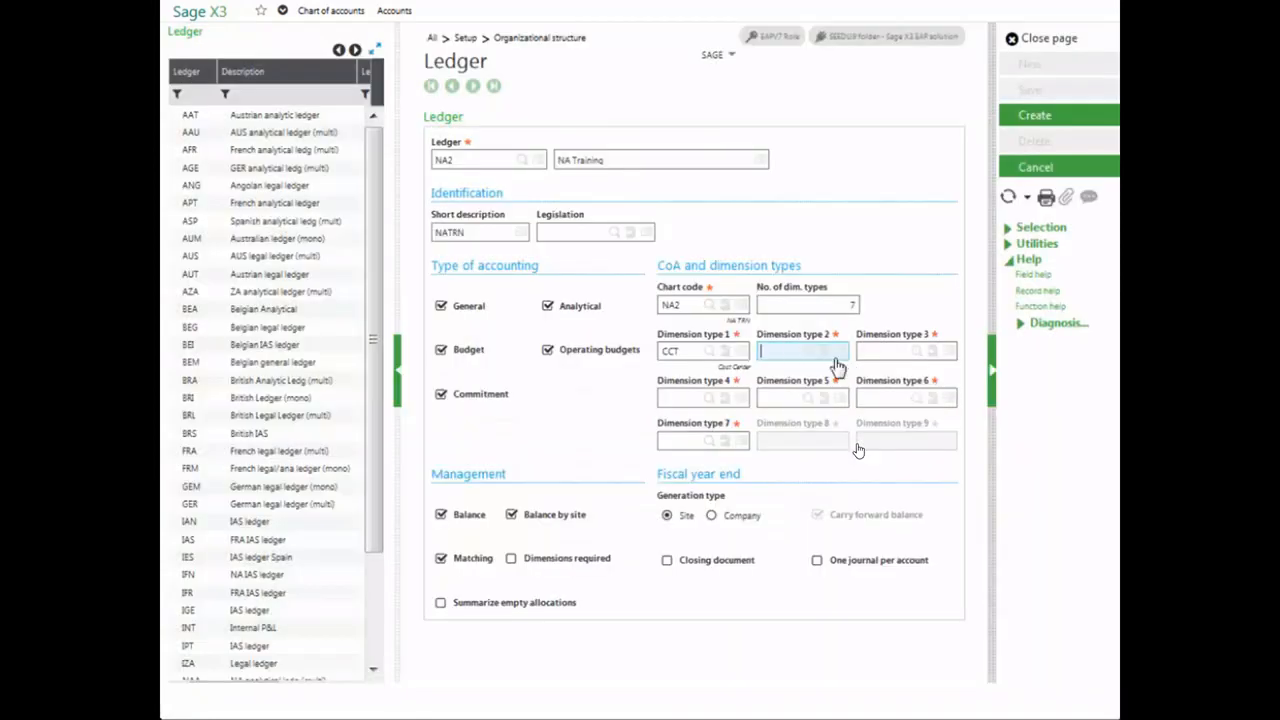
pyautogui.click(809, 353)
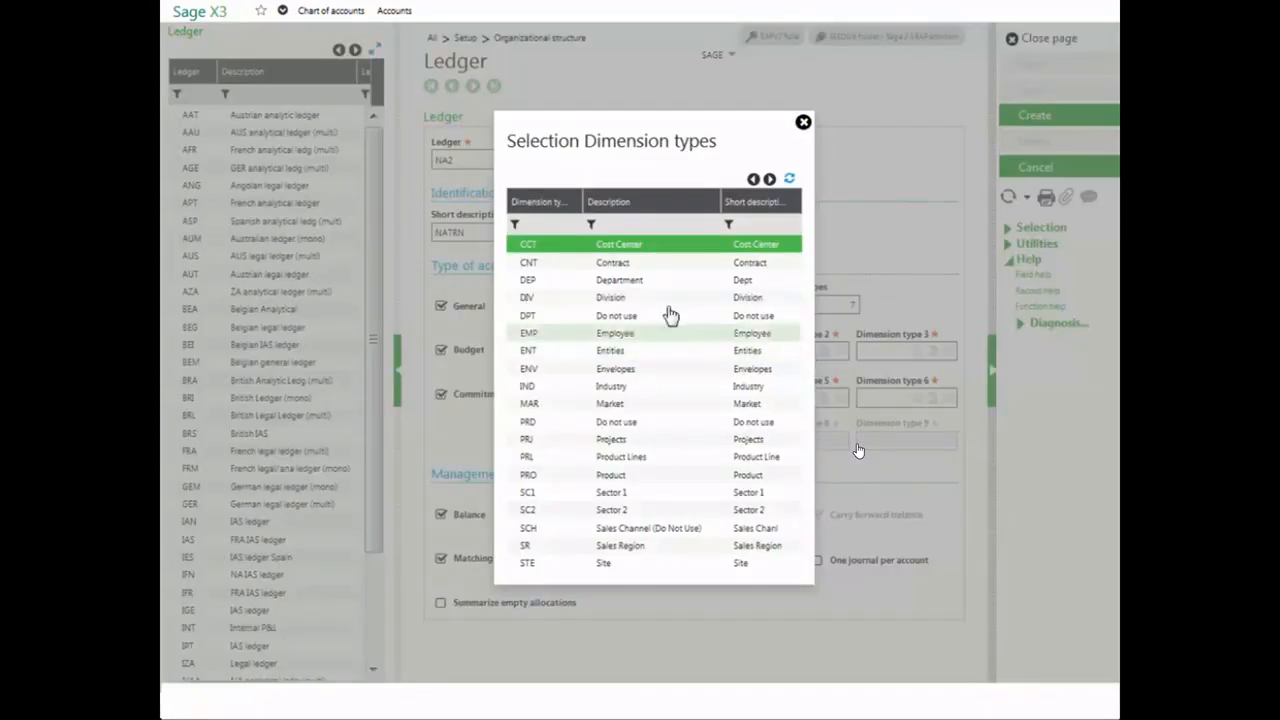
pyautogui.click(597, 280)
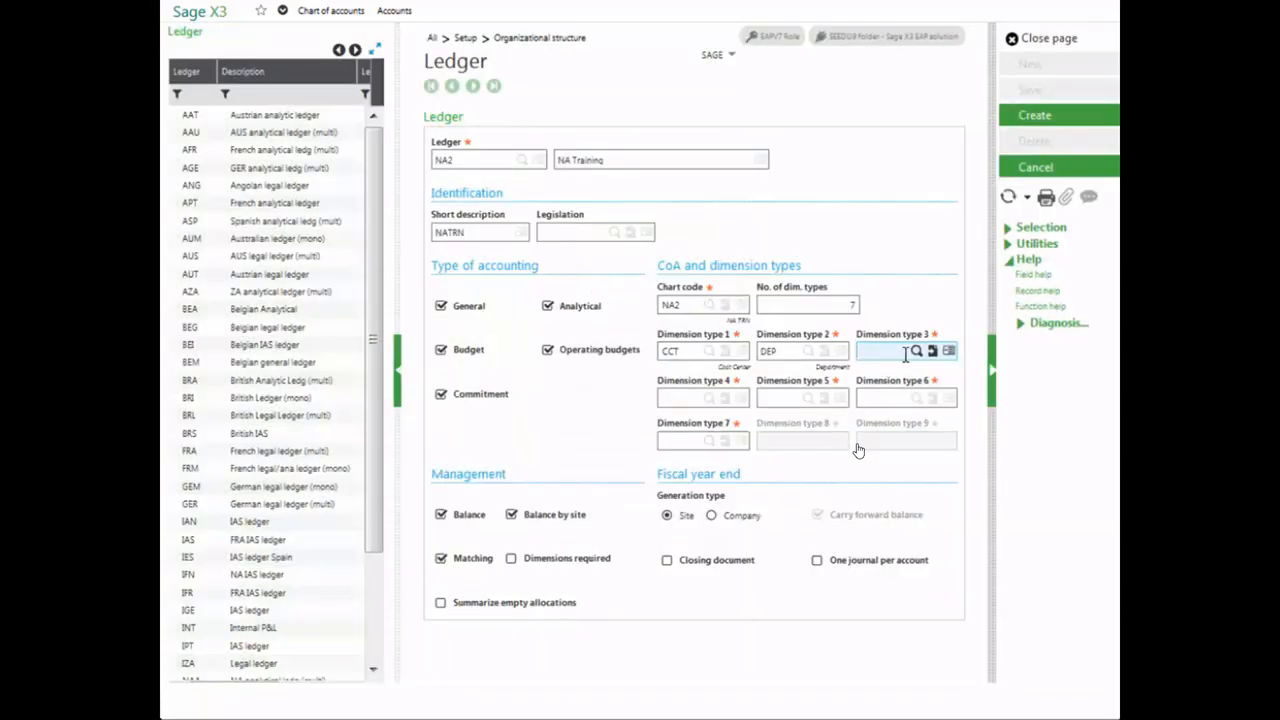
pyautogui.click(915, 351)
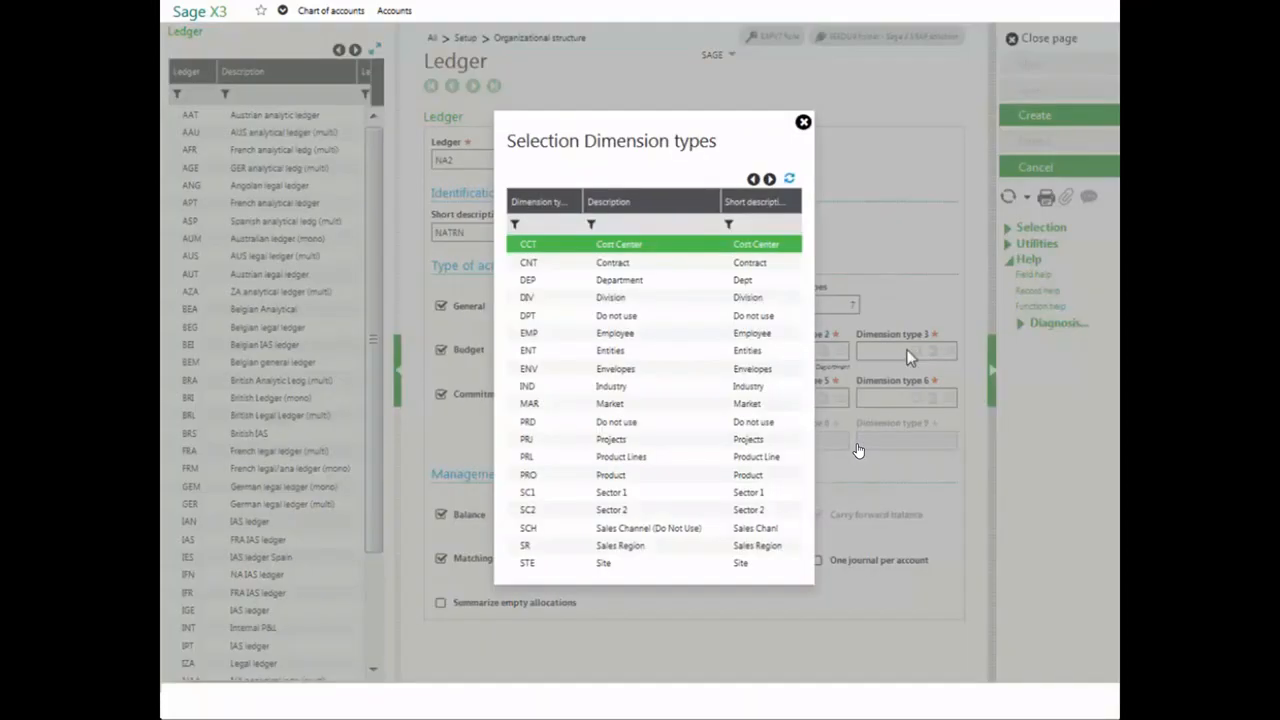
pyautogui.click(622, 298)
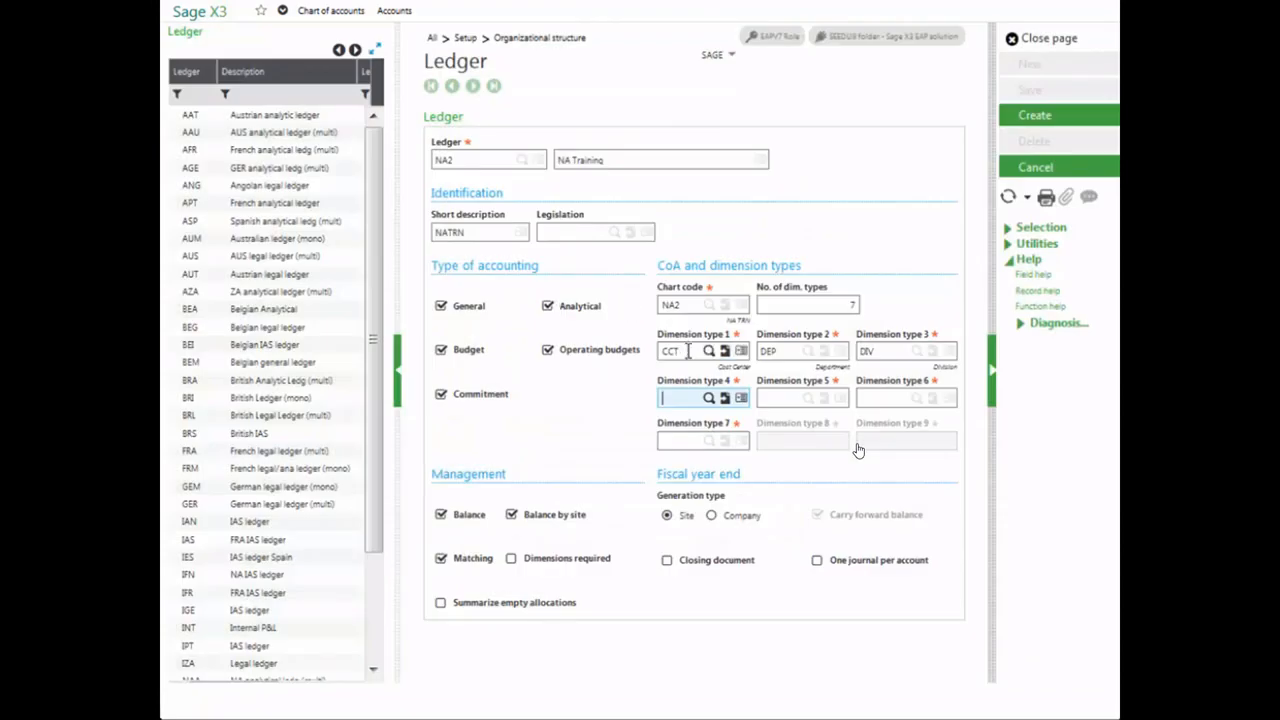
# - Set dimension types 4 to 7 to ENT (Entities), ENV (Envelopes), SR (Sales Region) and PRO (Product)
pyautogui.click(710, 402)
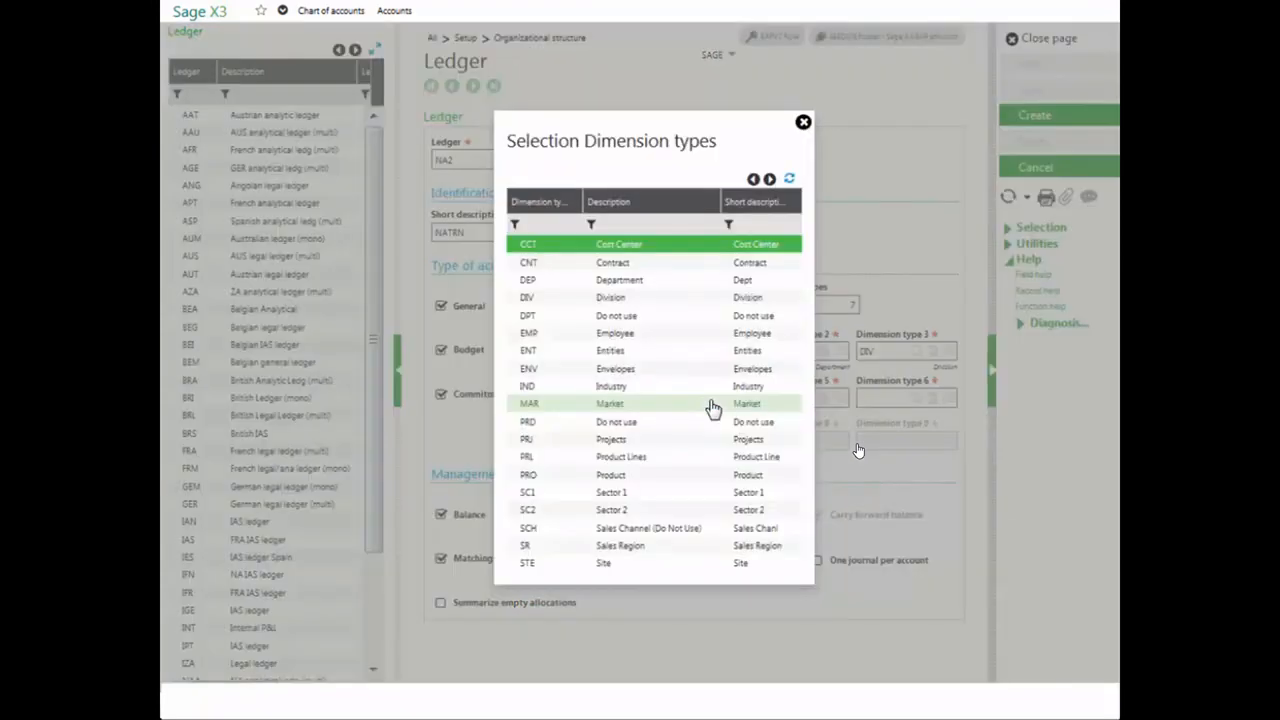
pyautogui.click(612, 356)
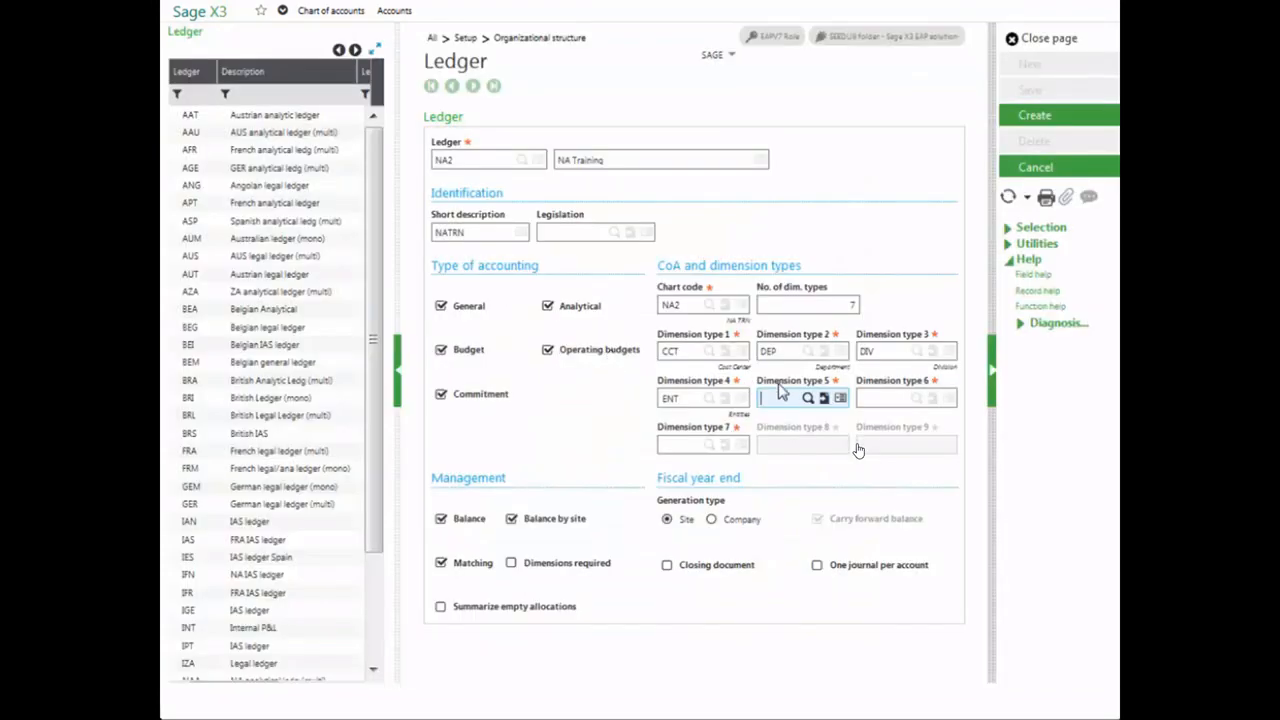
pyautogui.click(807, 399)
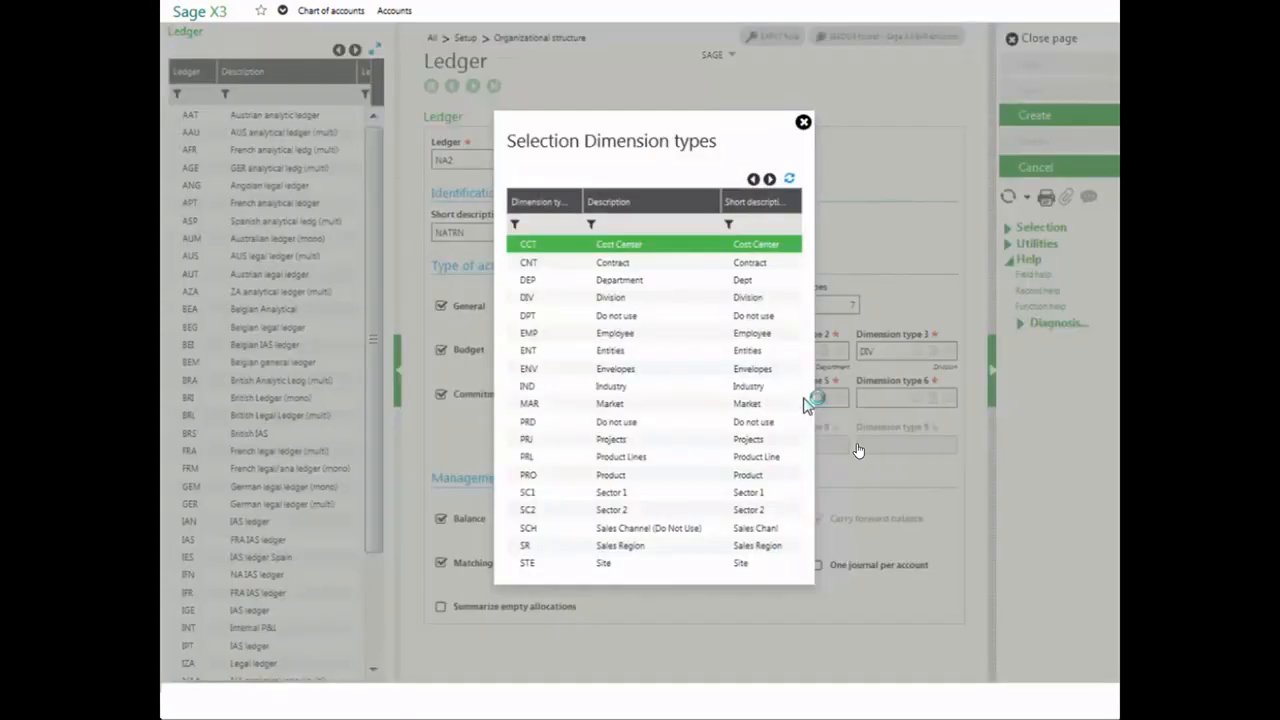
pyautogui.click(676, 383)
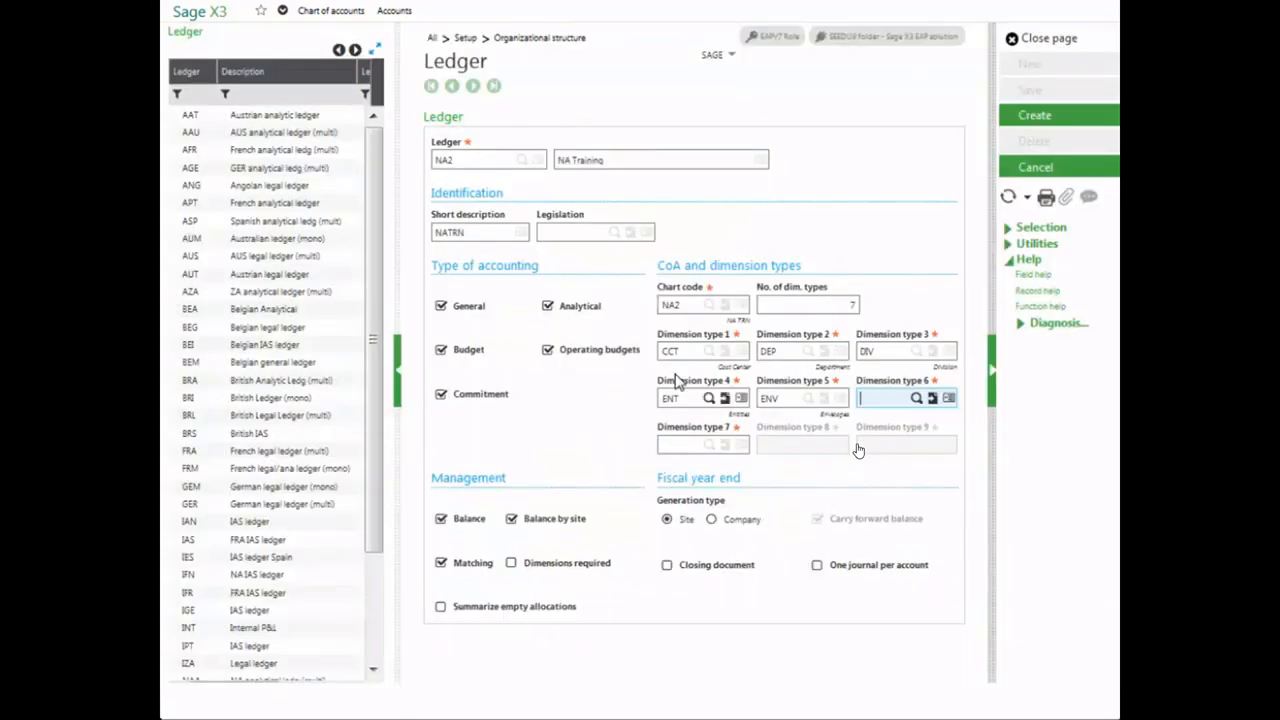
pyautogui.click(916, 399)
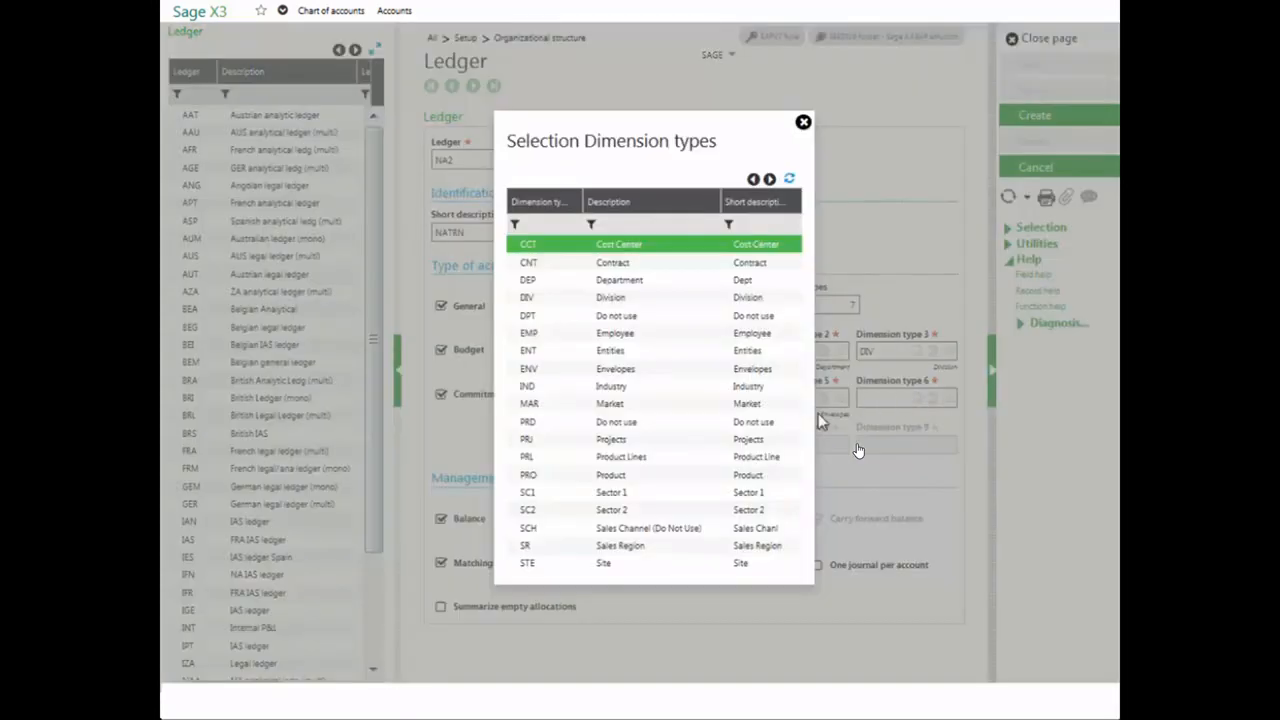
pyautogui.click(632, 545)
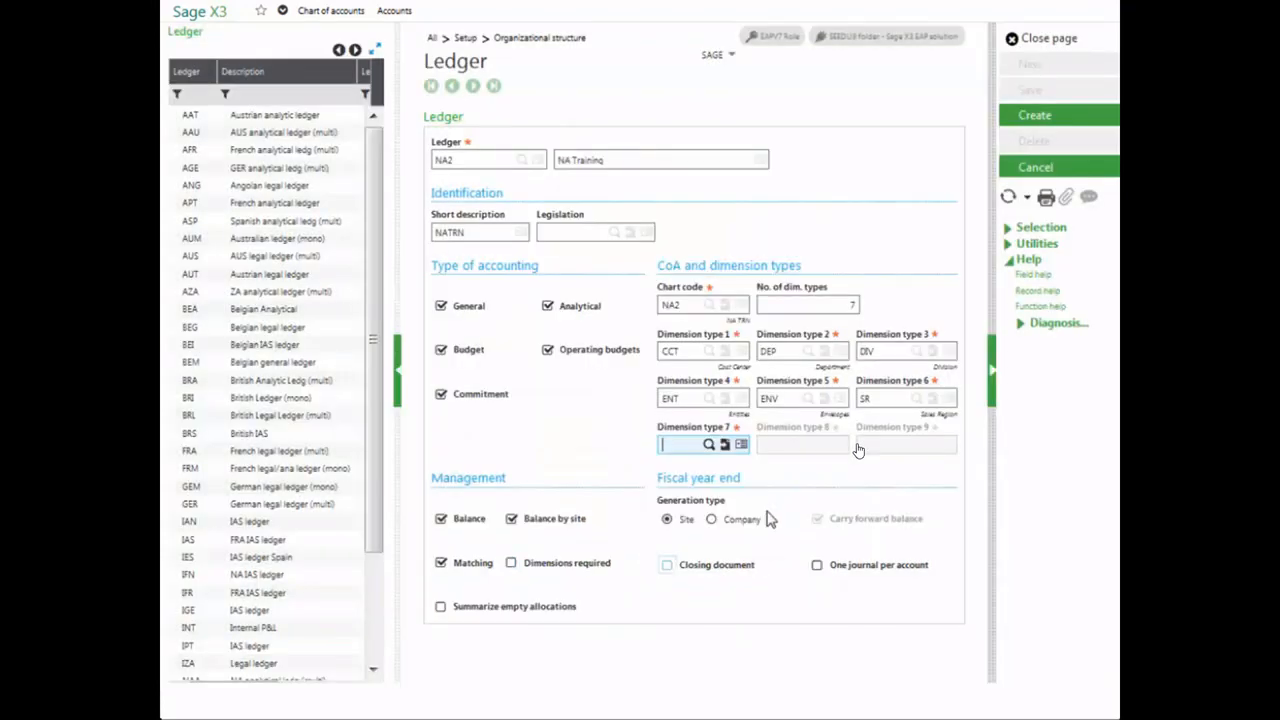
pyautogui.click(709, 444)
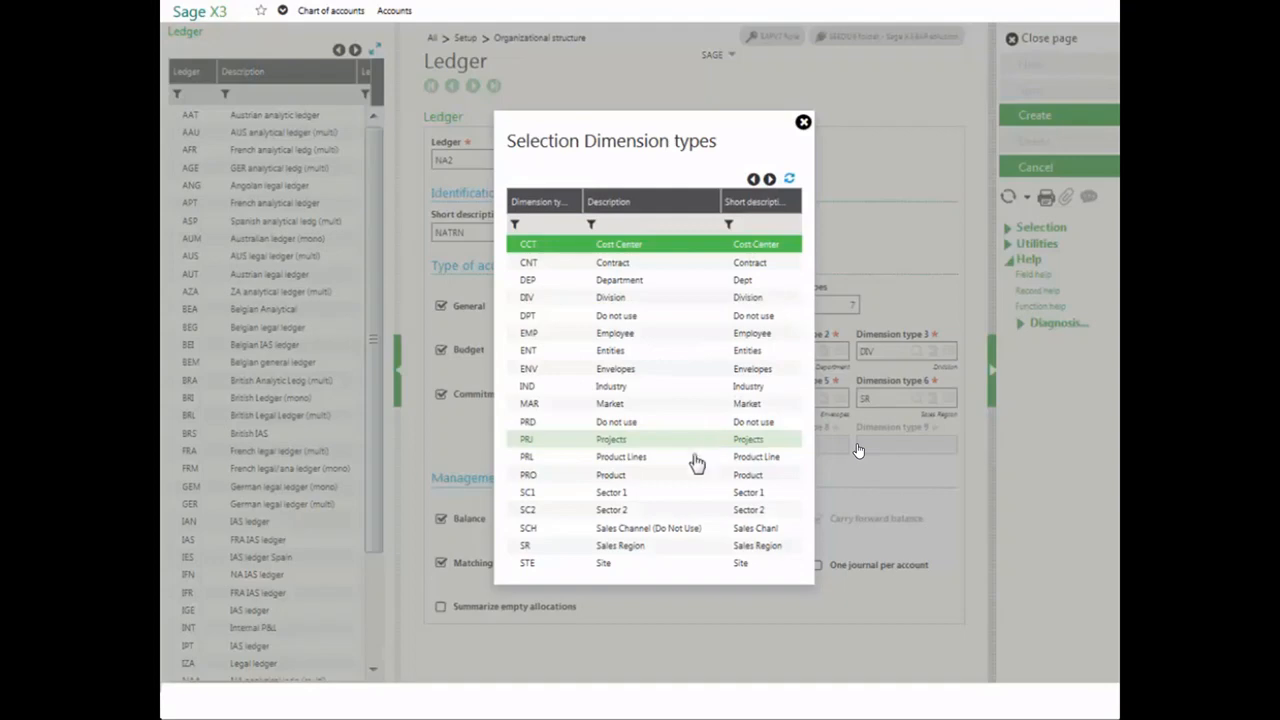
pyautogui.click(629, 477)
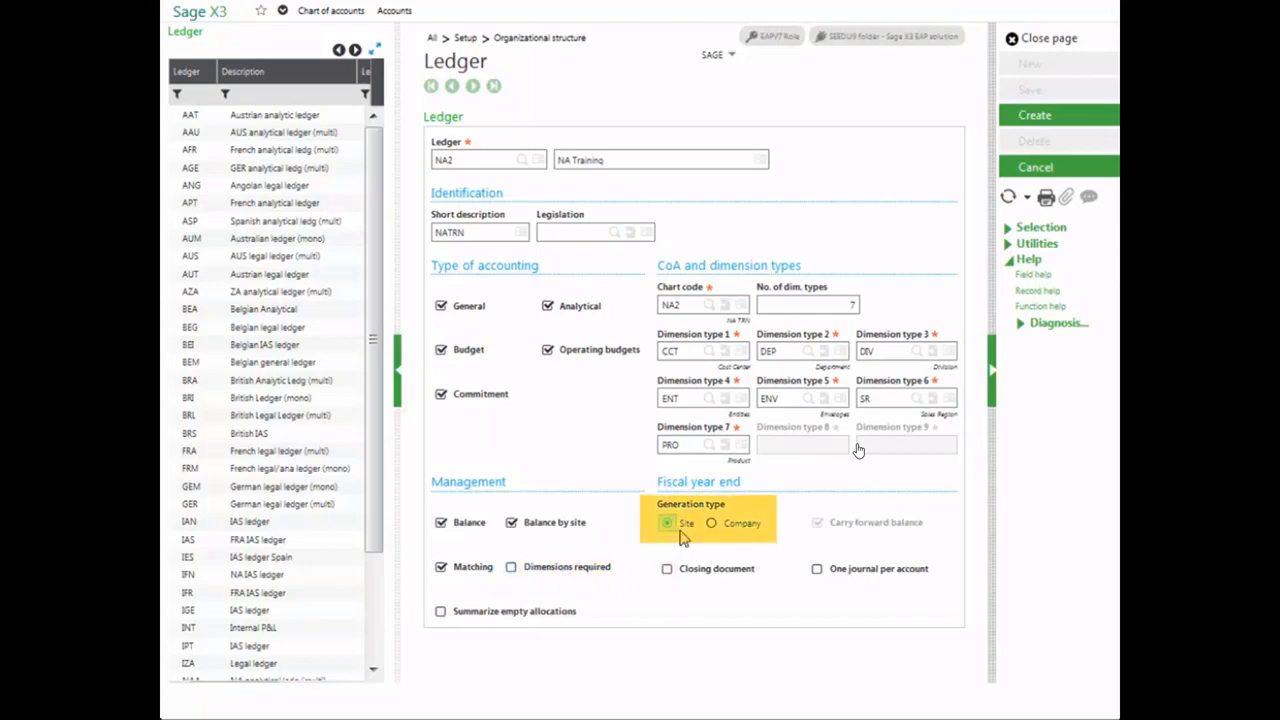
# - Set the fiscal year end generation type to Company with Closing document enabled, and create the ledger
pyautogui.click(712, 523)
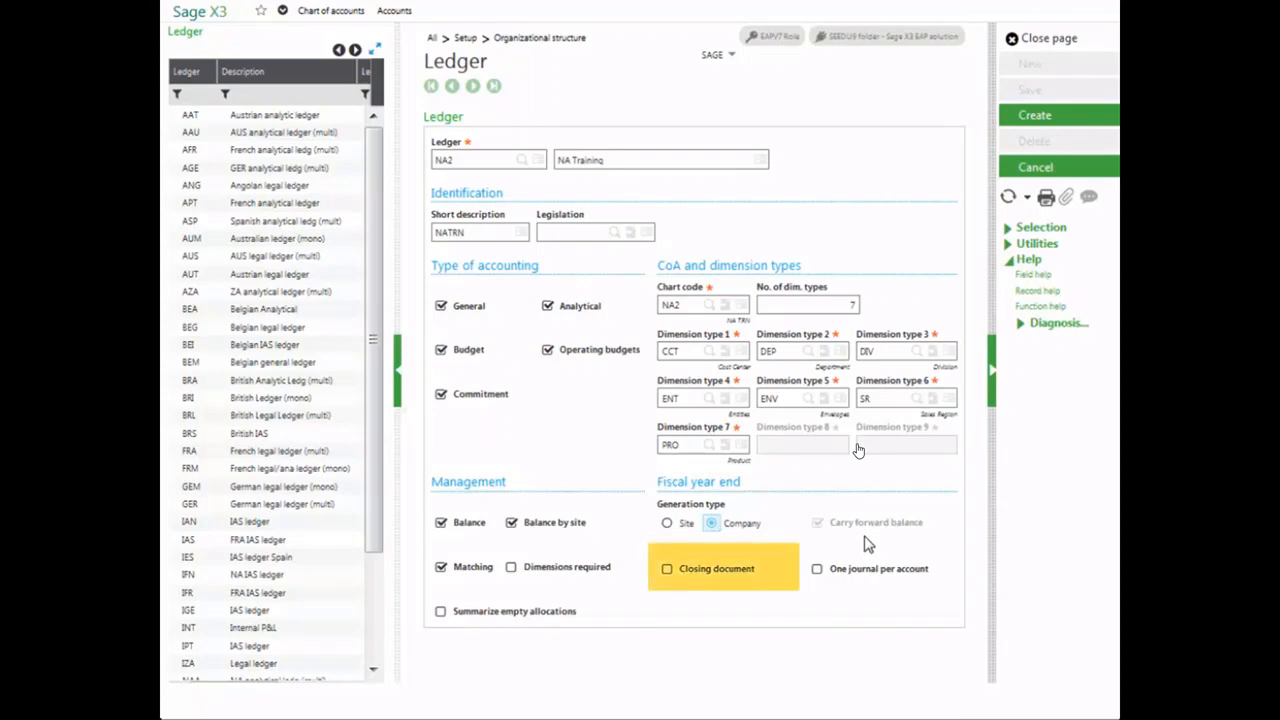
pyautogui.click(666, 571)
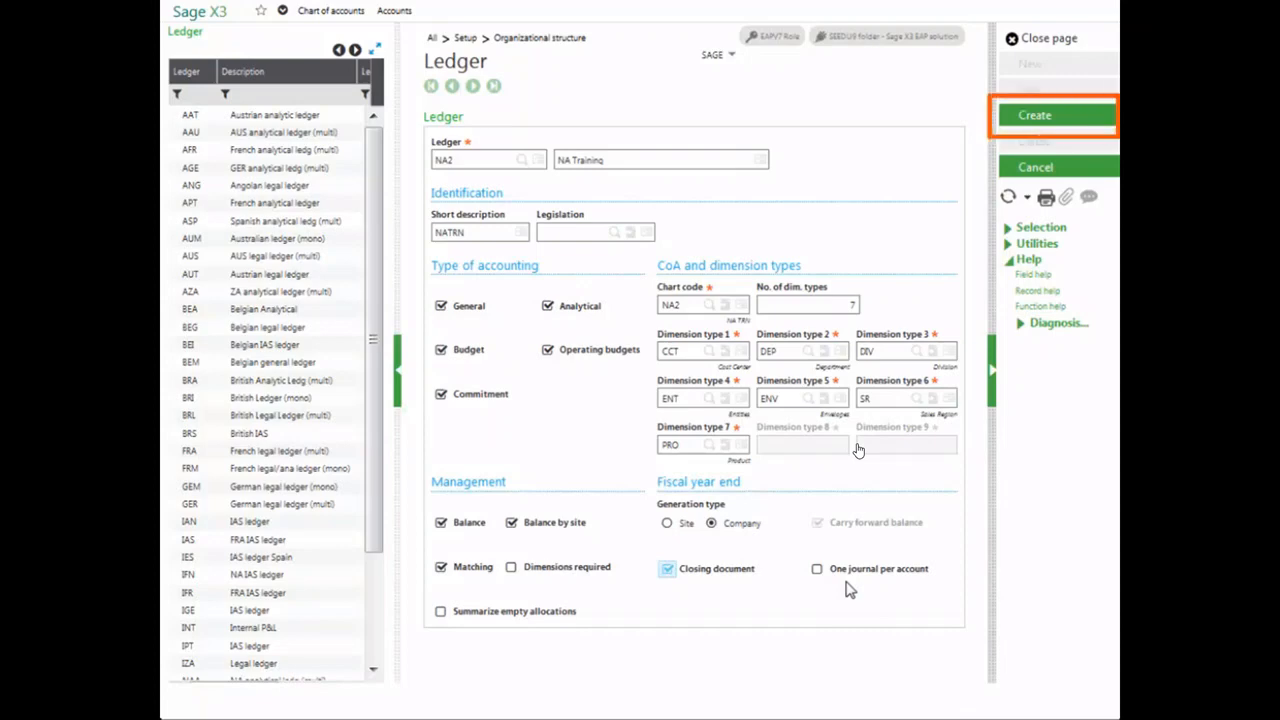
pyautogui.click(1058, 119)
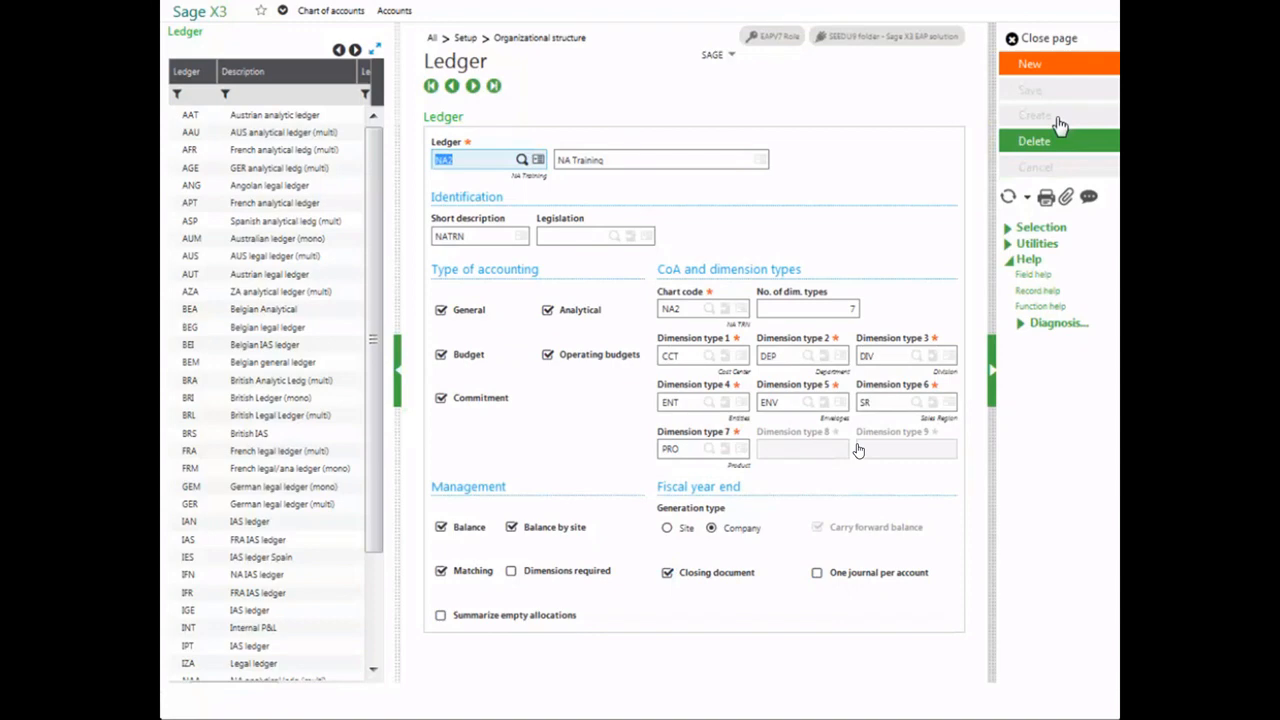
pyautogui.click(1009, 201)
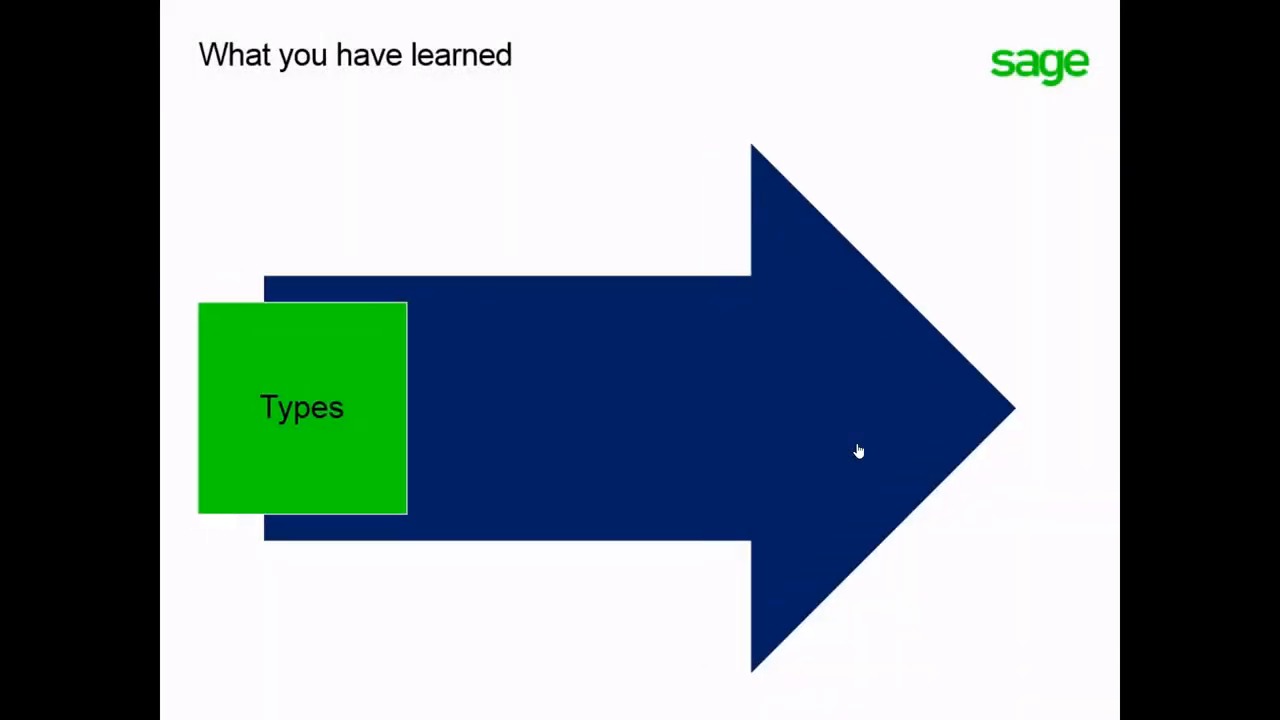